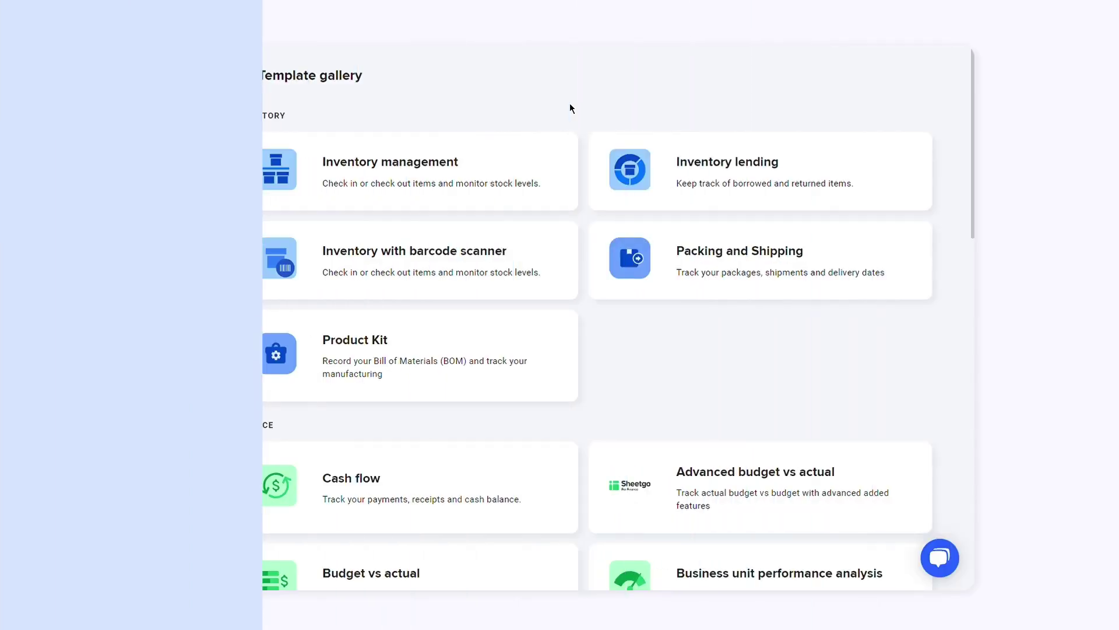
Step: Install the Inventory management template as Google Sheets on Google Drive
click(414, 170)
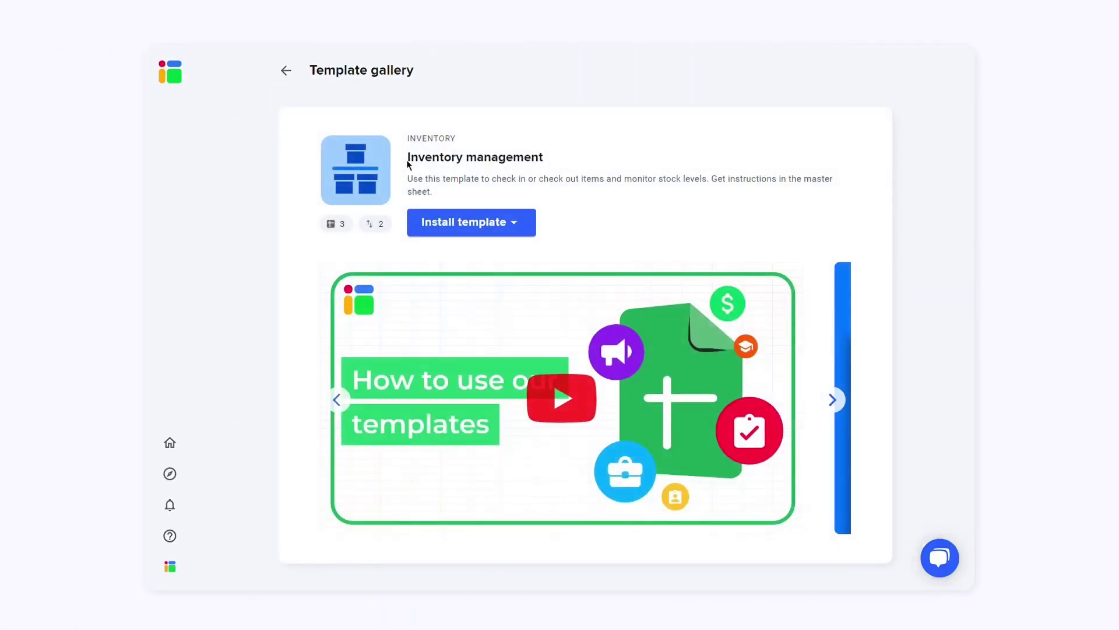
click(497, 221)
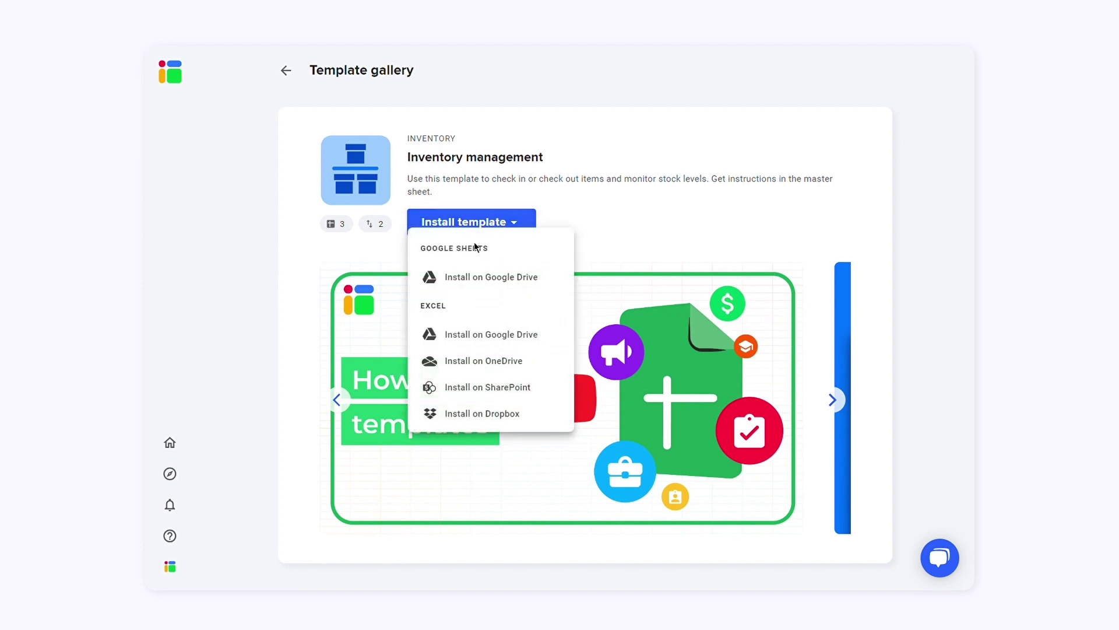
click(479, 278)
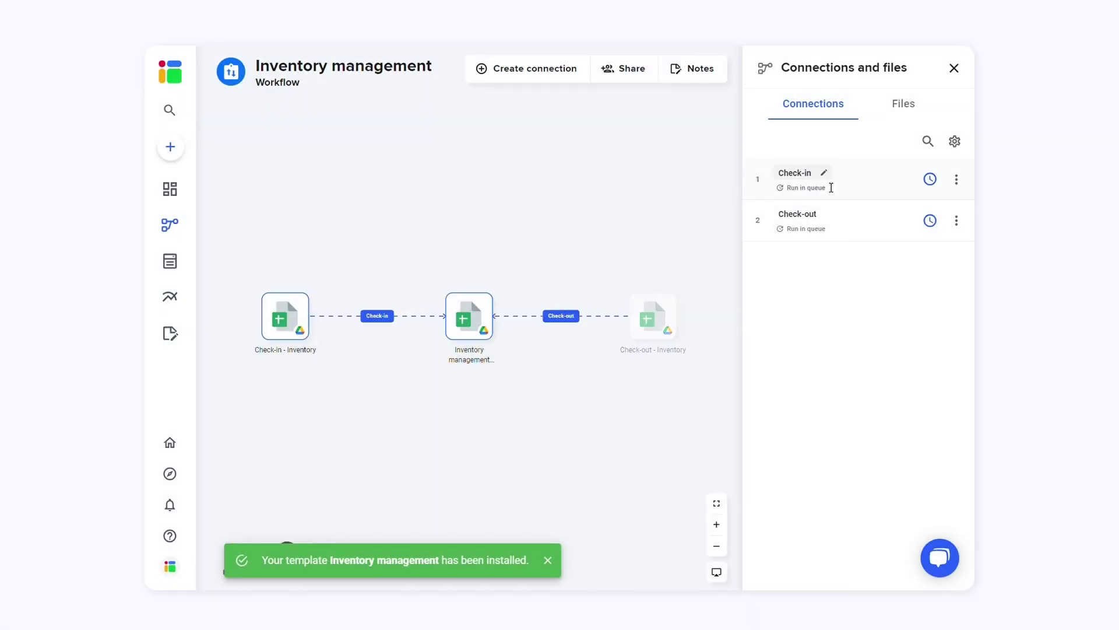
Step: Check the workflow's files list, then open the Inventory management master sheet to its Get started tab
click(905, 110)
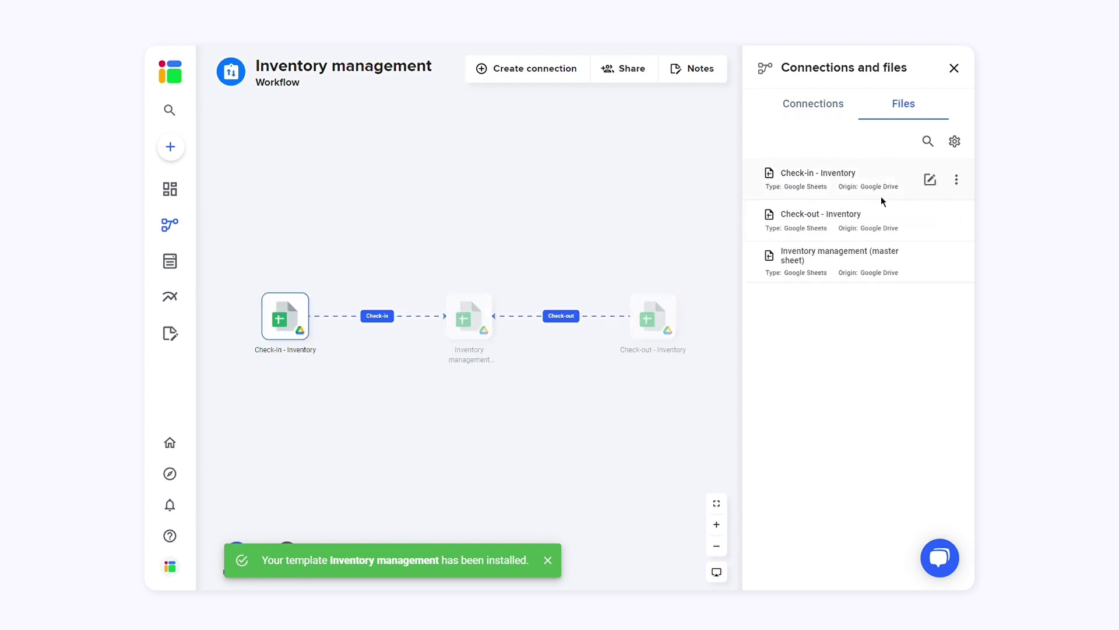
click(956, 71)
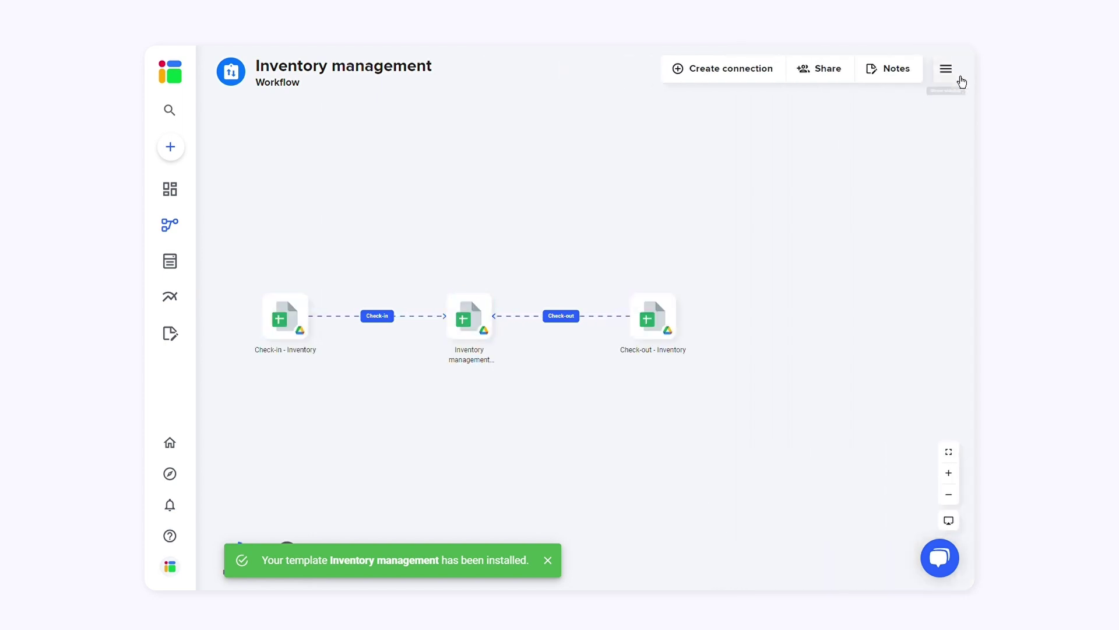
click(957, 72)
click(955, 68)
click(478, 316)
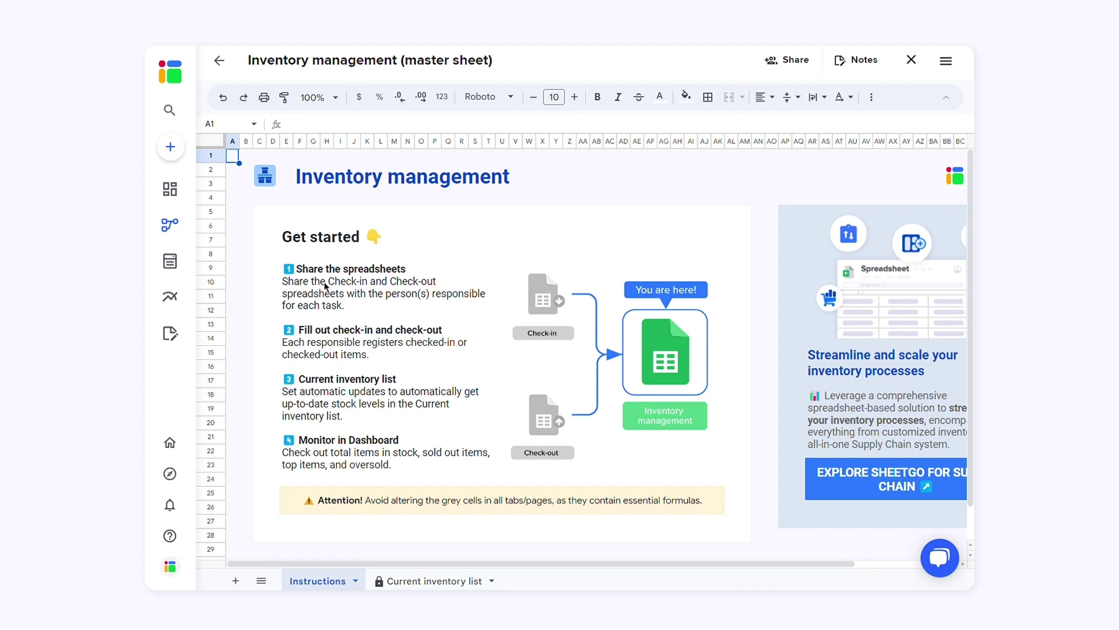
Step: Look over the Check-in - Inventory sample data, then return to the workflow canvas
click(219, 62)
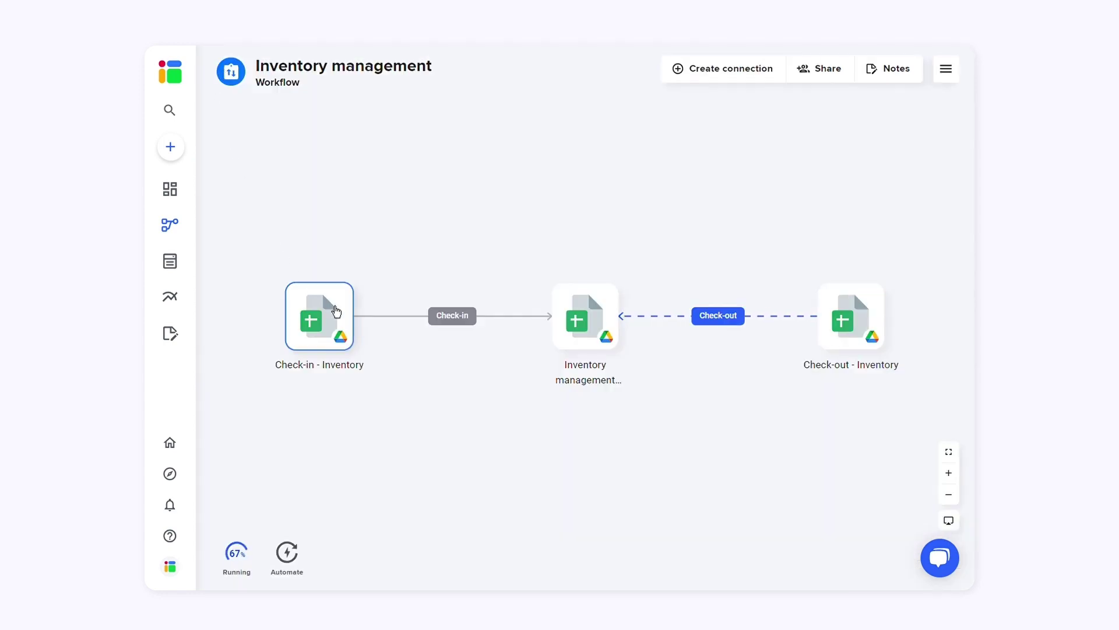
click(320, 316)
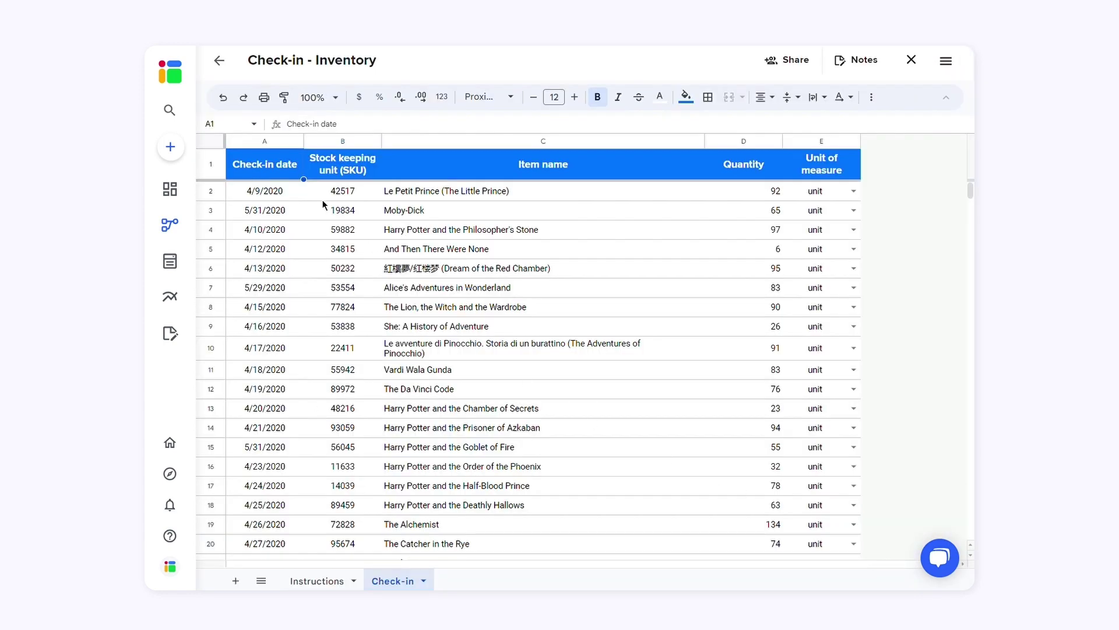
click(220, 60)
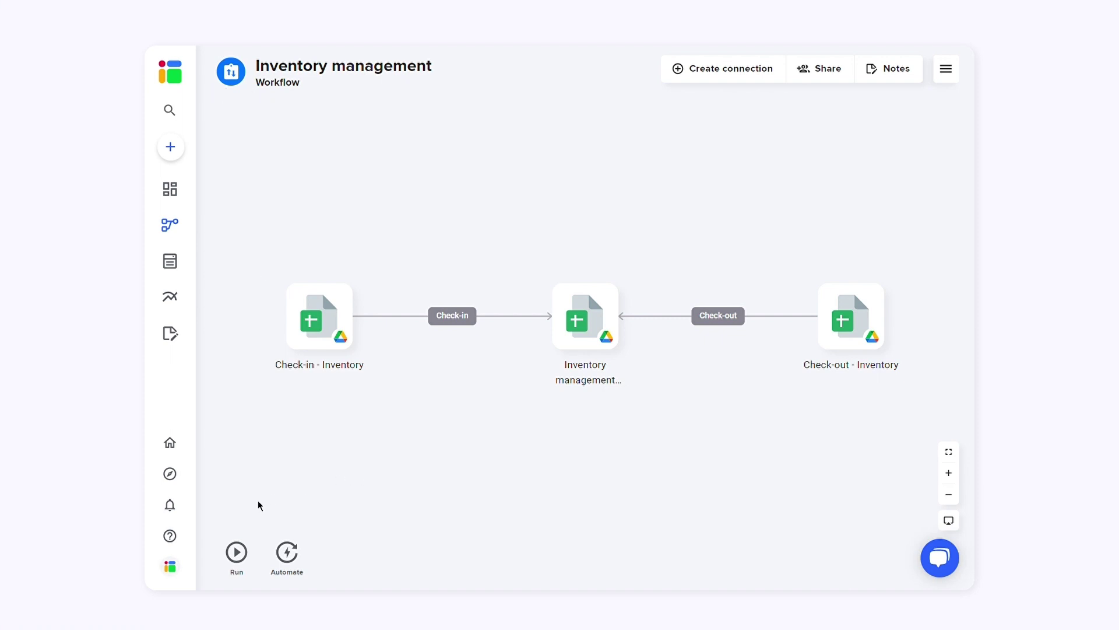
Step: Schedule the workflow to run automatically once daily, 3–4 PM, Monday to Friday
click(283, 560)
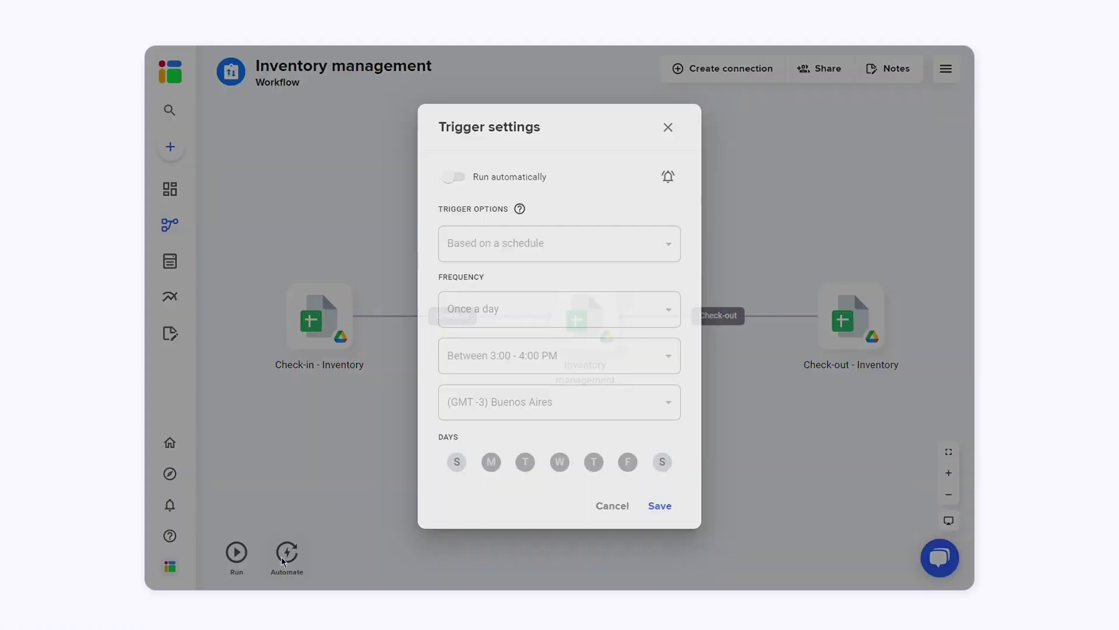
click(458, 177)
click(621, 239)
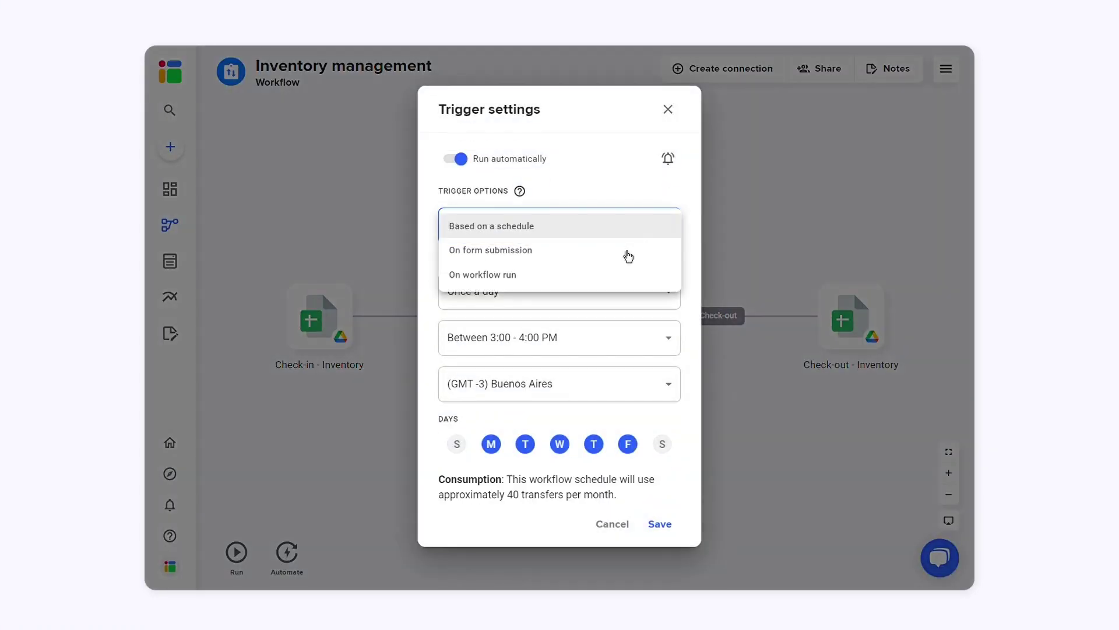
click(656, 317)
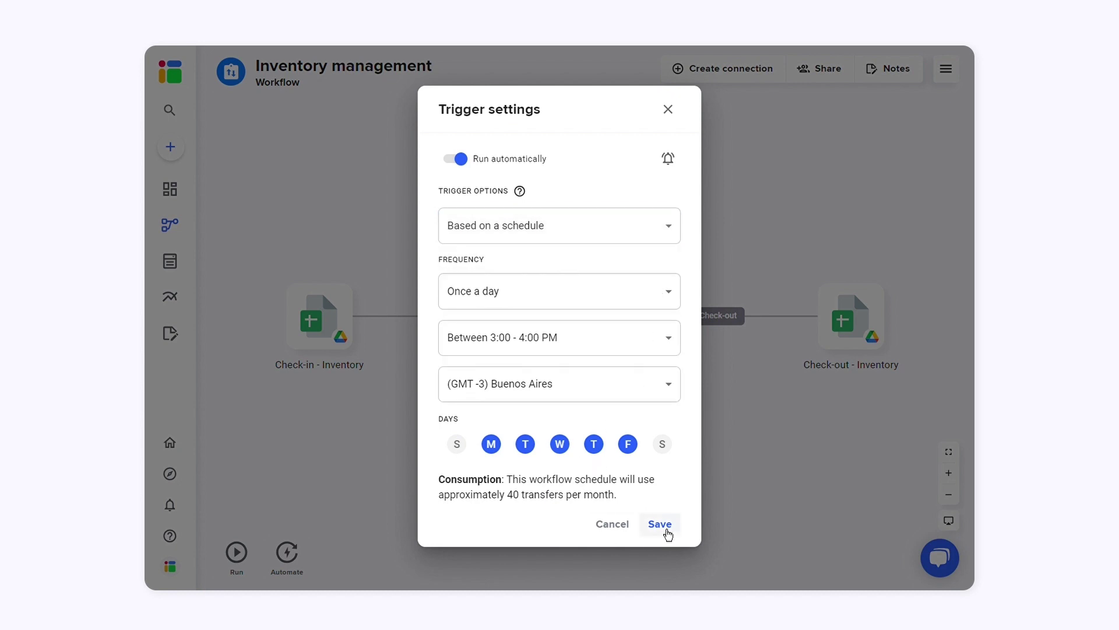
click(662, 525)
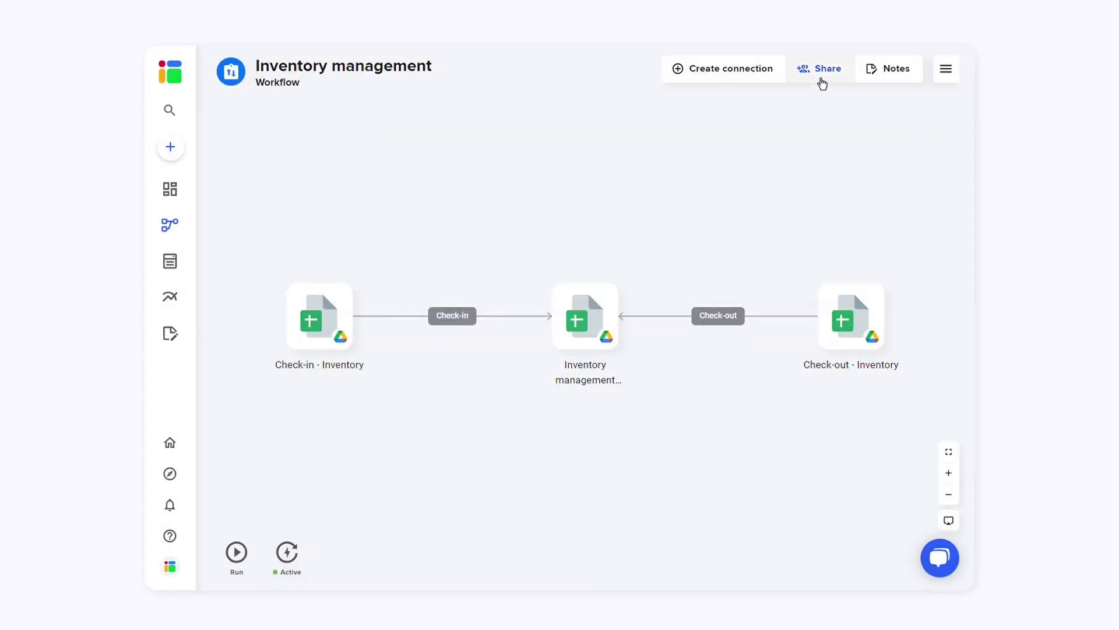
click(819, 78)
click(824, 119)
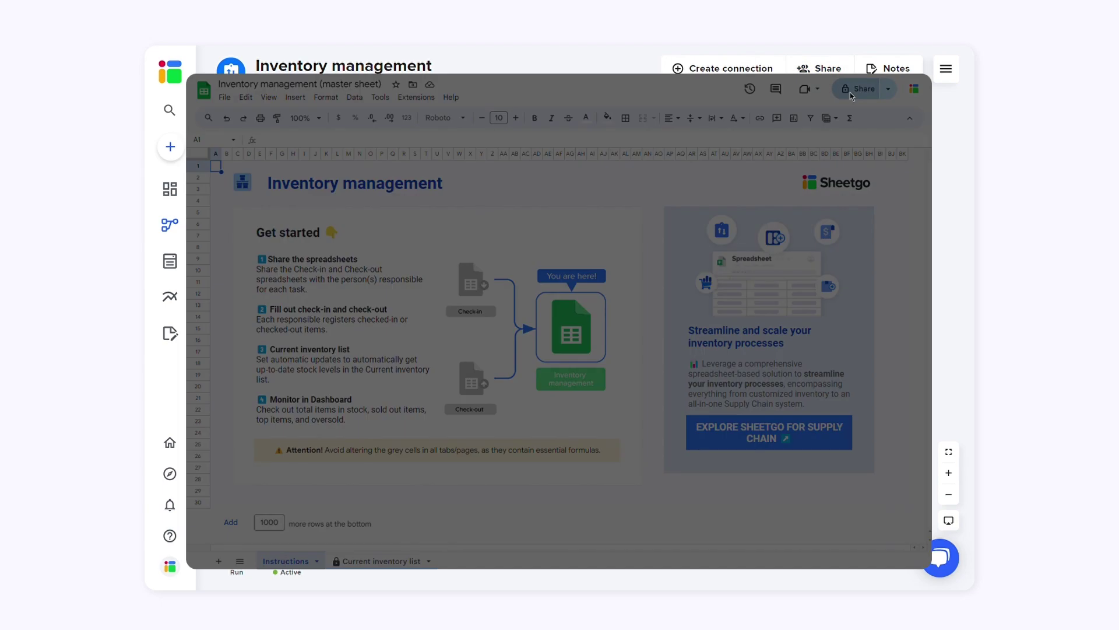
click(851, 92)
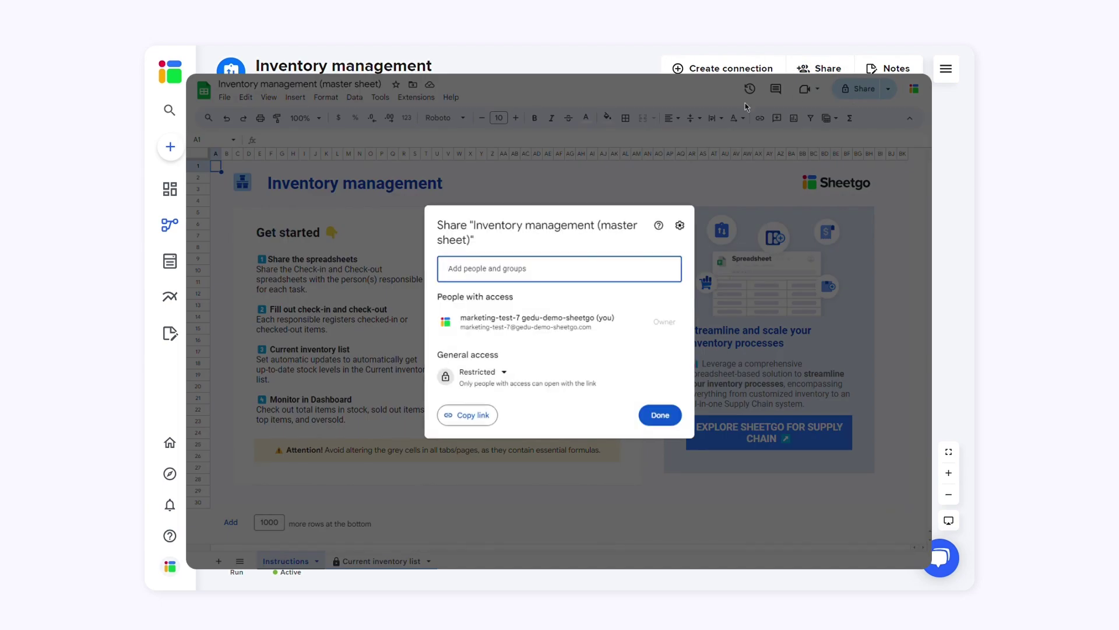
click(661, 416)
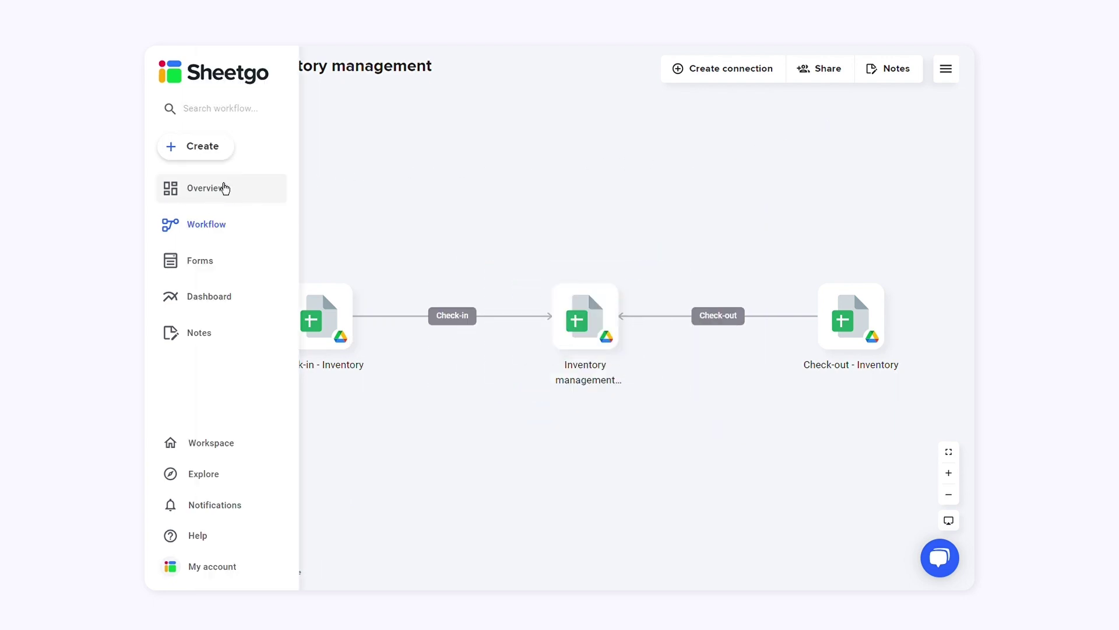
Step: Review the workflow overview, then view the empty Forms page
mouse_move(170, 189)
click(225, 189)
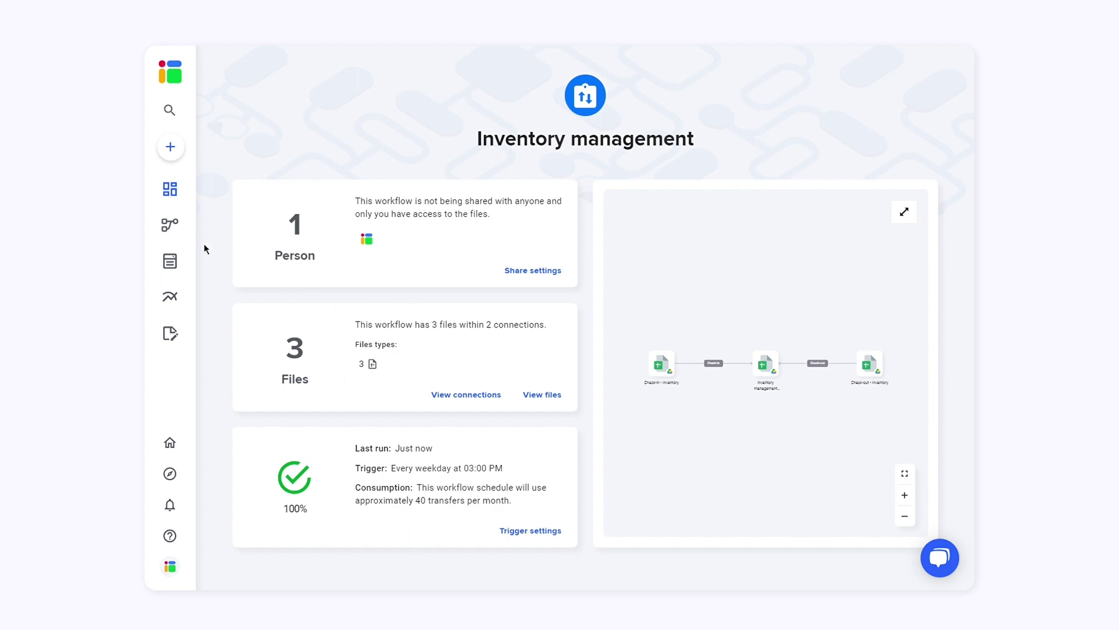
mouse_move(170, 261)
click(220, 272)
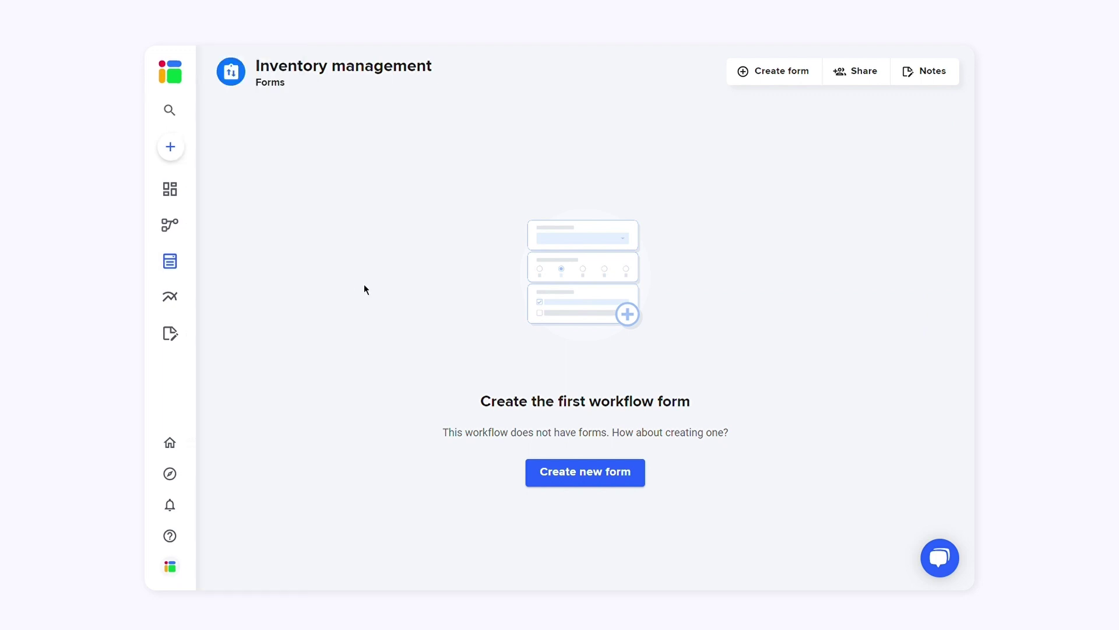
Step: Abandon a new form draft and view the dashboard showing 1677 items in stock
click(583, 481)
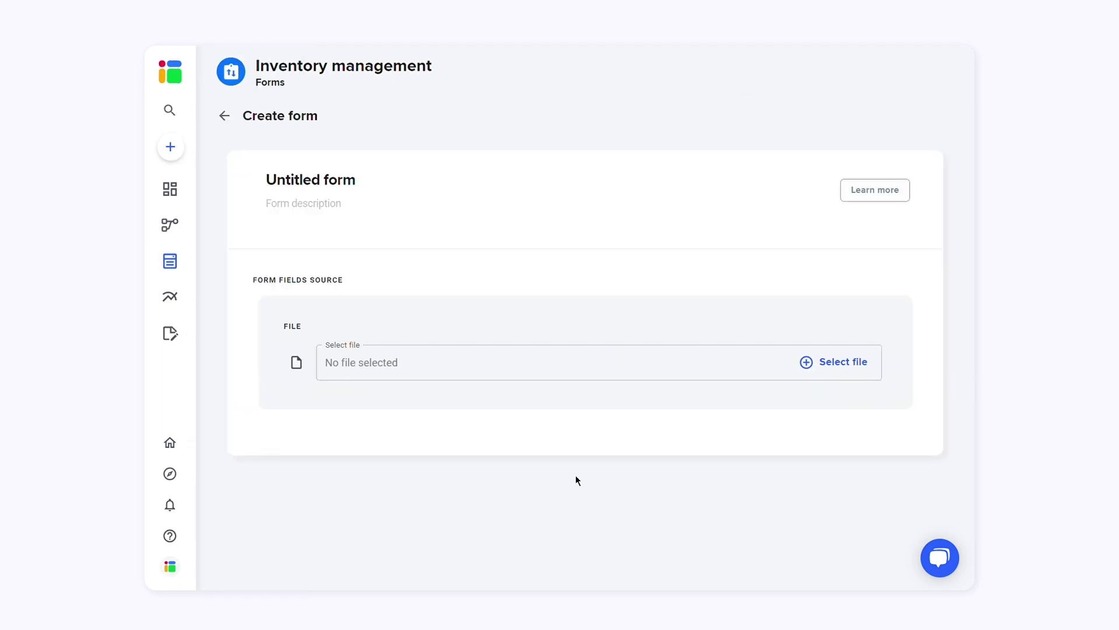
click(225, 116)
mouse_move(170, 302)
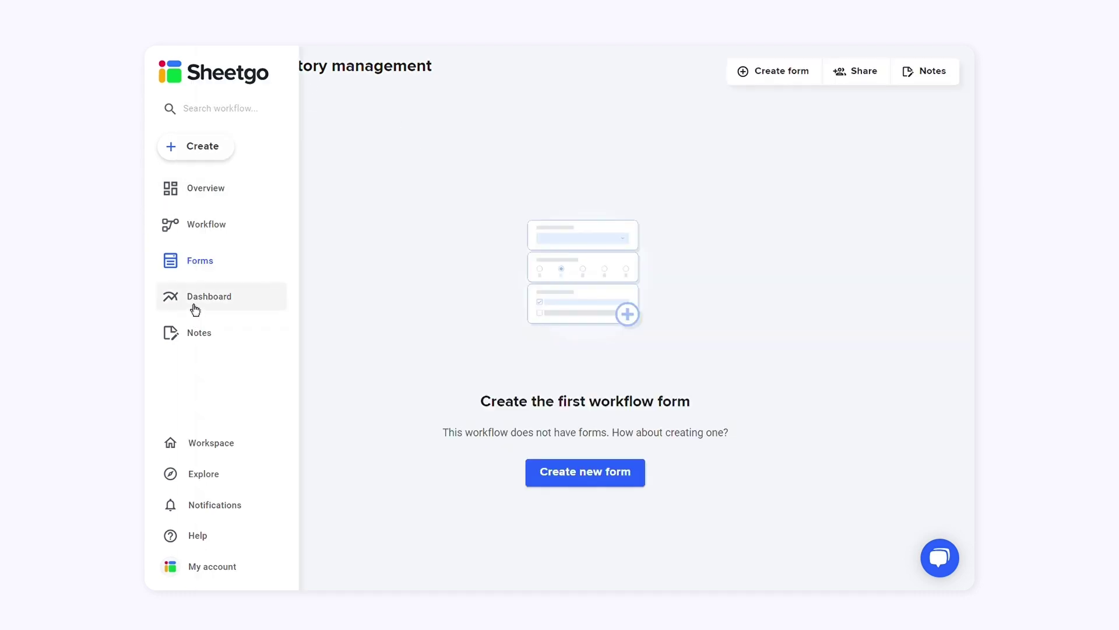
click(194, 304)
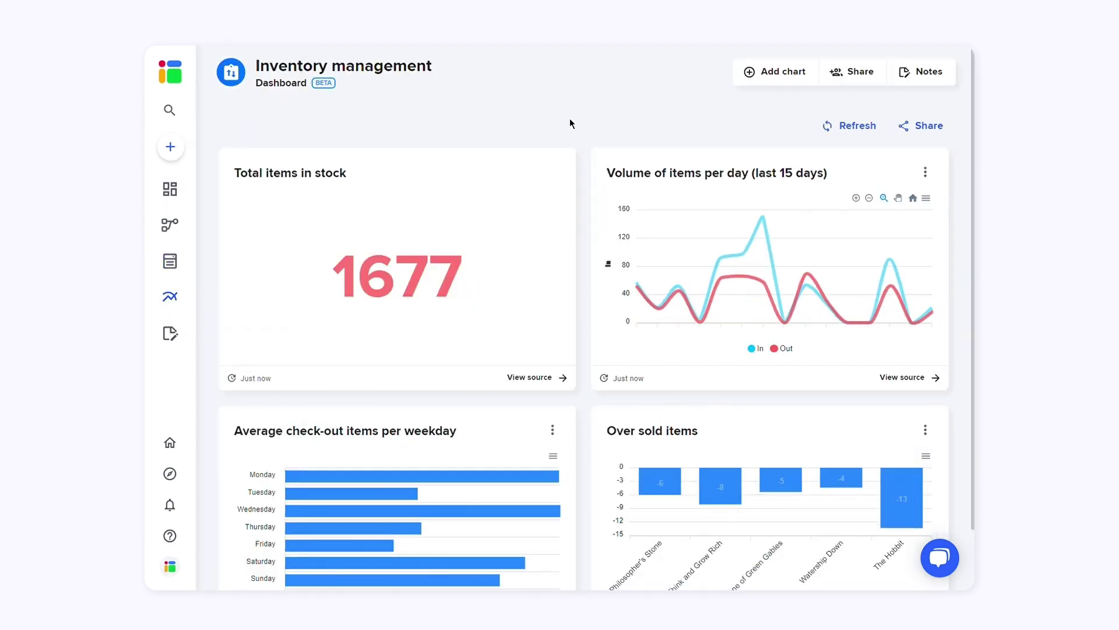
Step: Refresh the dashboard charts, preview the Share and Add chart options, then view Notes
click(844, 126)
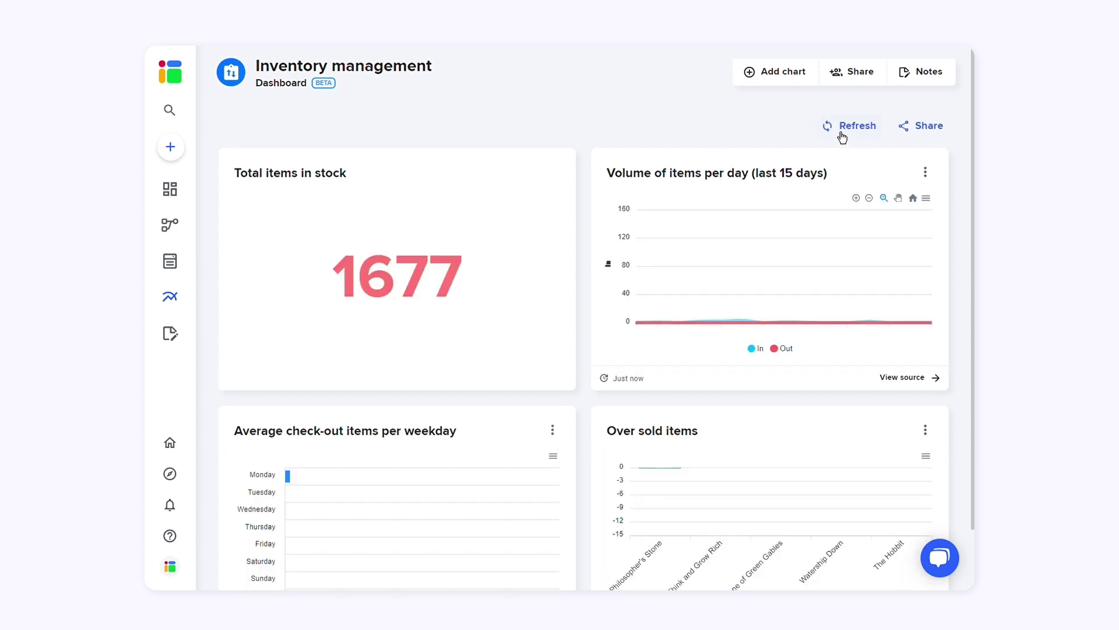
click(918, 130)
click(780, 128)
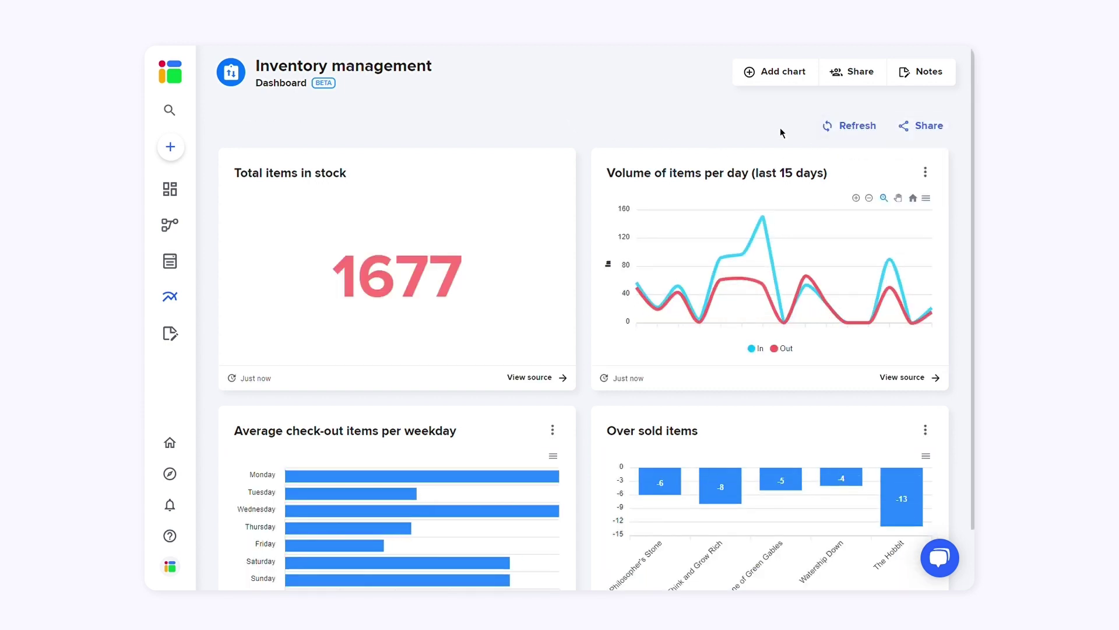
click(784, 82)
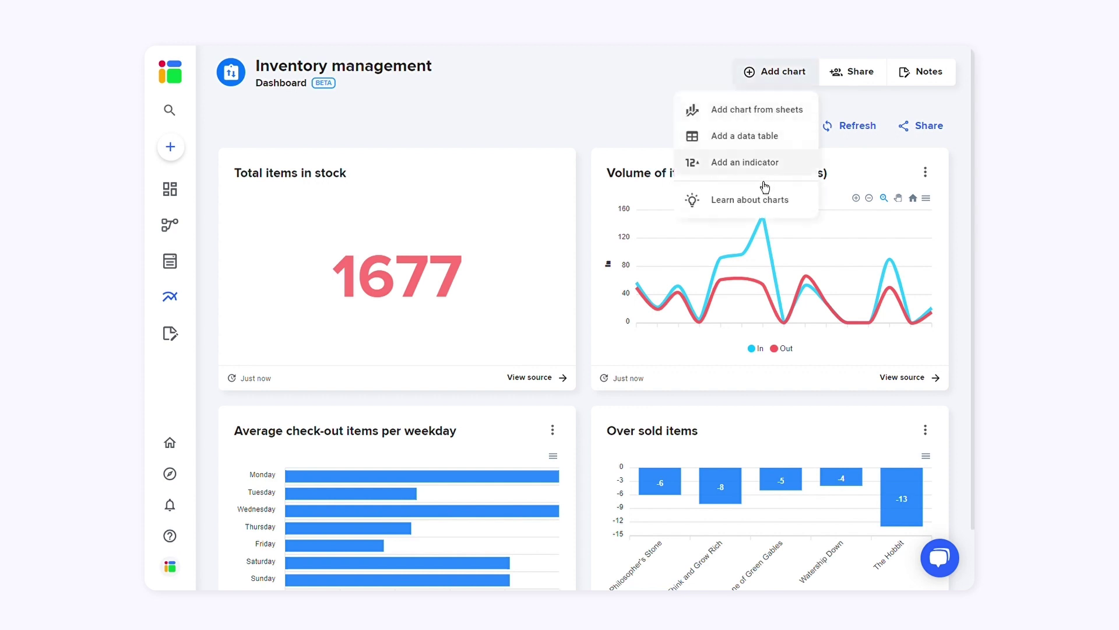
click(775, 72)
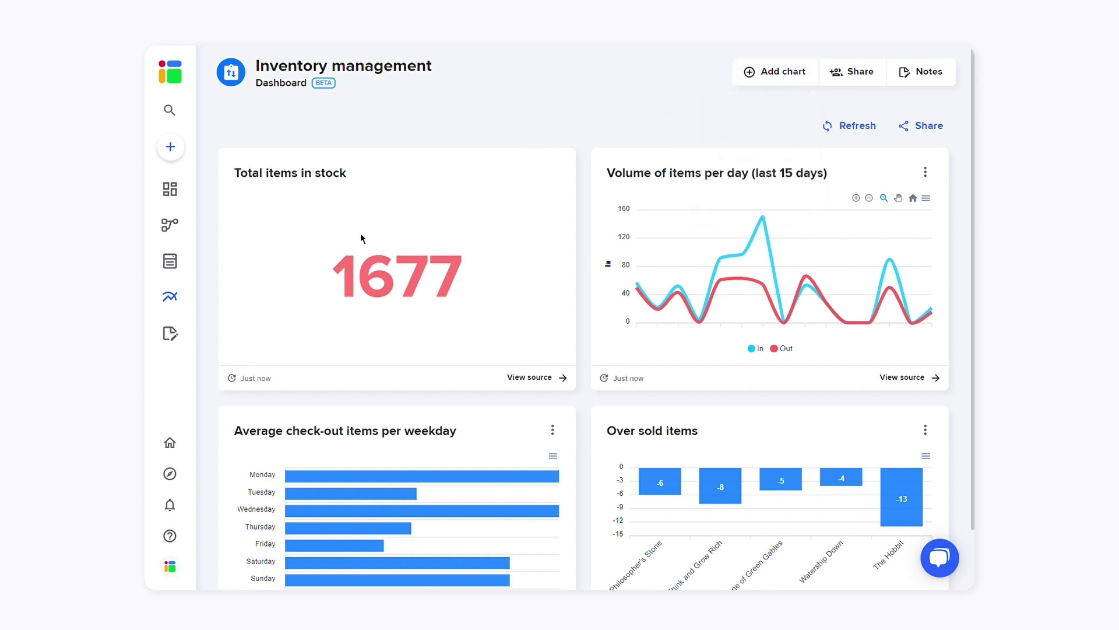
click(184, 341)
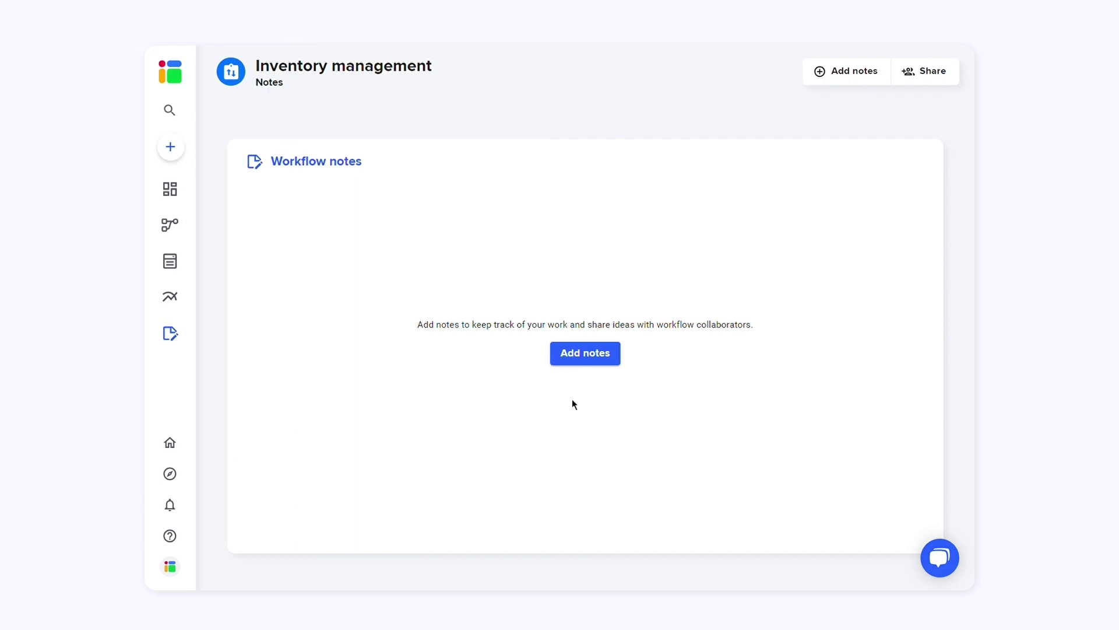
Step: Discard a started workflow note and return to the Inventory management overview
click(586, 353)
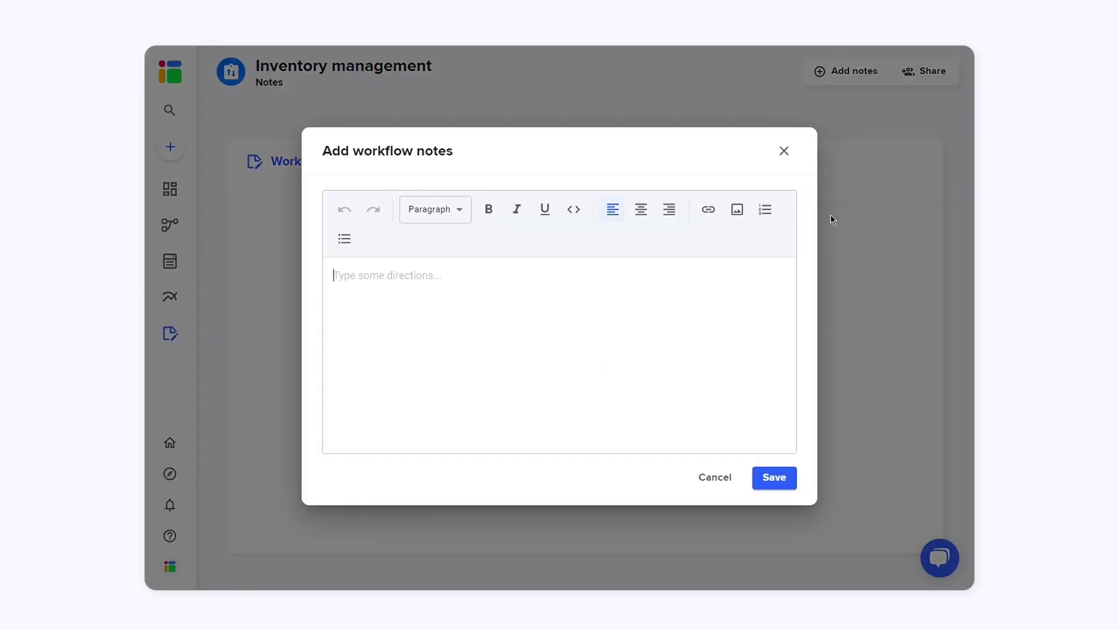
click(784, 151)
click(182, 197)
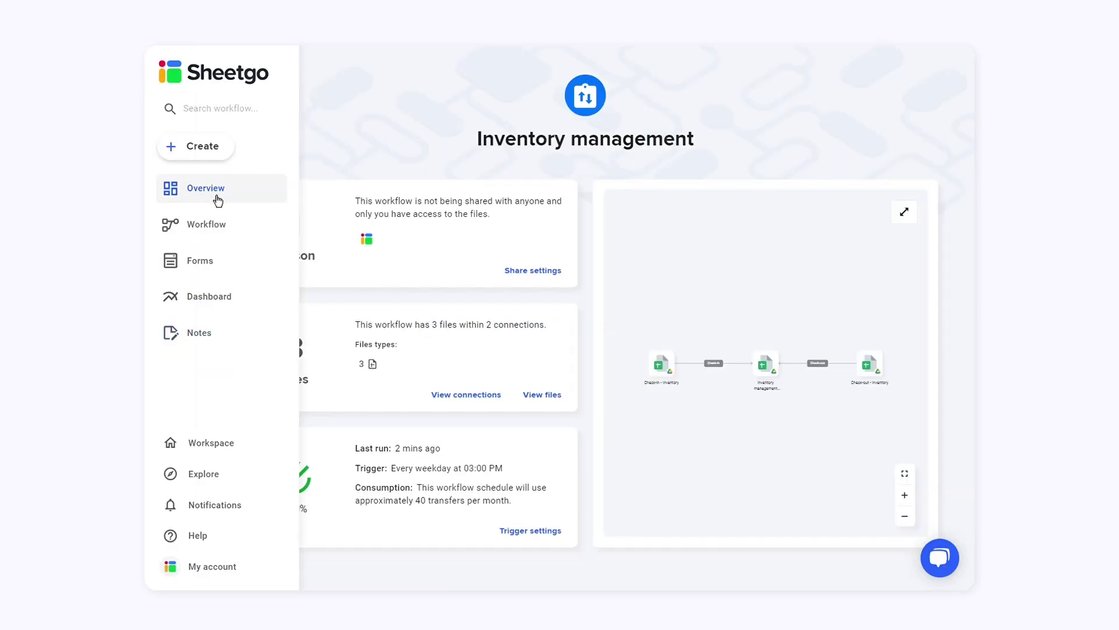